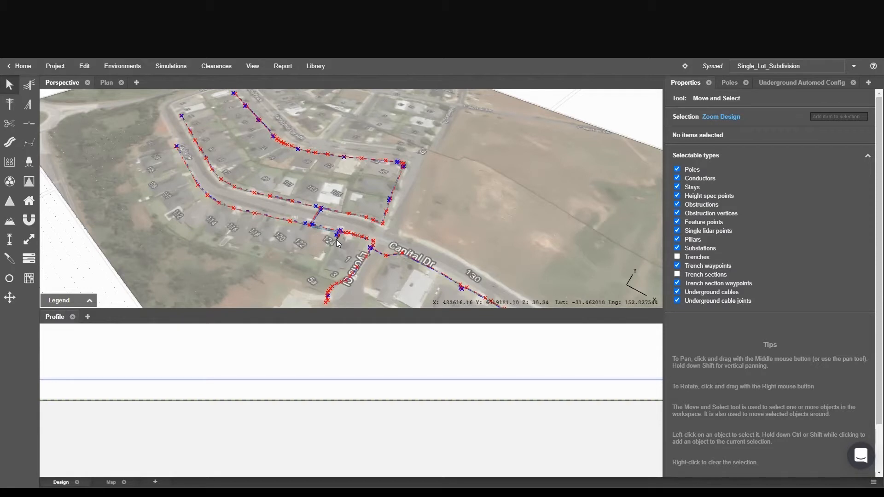
Inspect the properties and service points of the pillar across Capital Dr from lot 124.
scroll(341, 242, "up", 3)
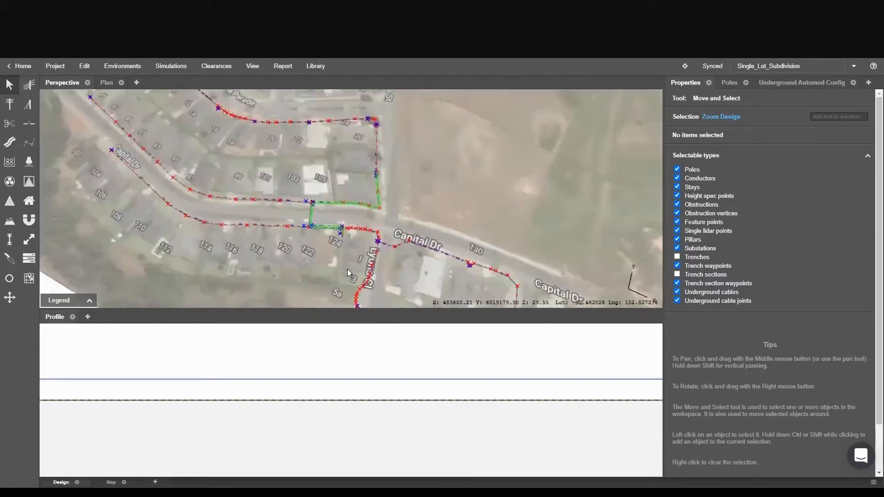
scroll(345, 231, "up", 5)
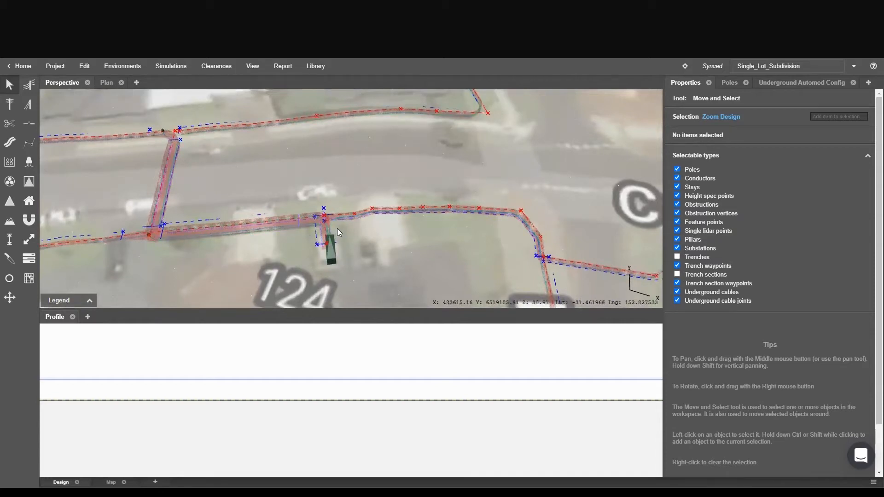
left_click(164, 129)
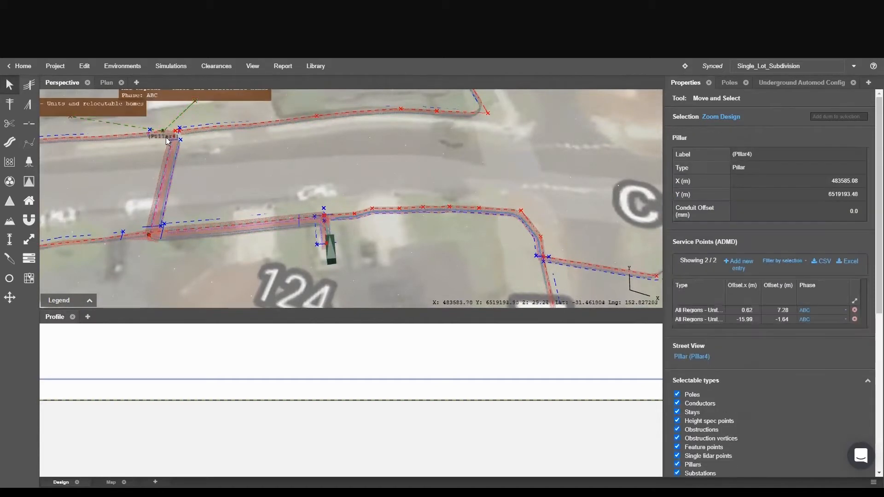
right_click(210, 150)
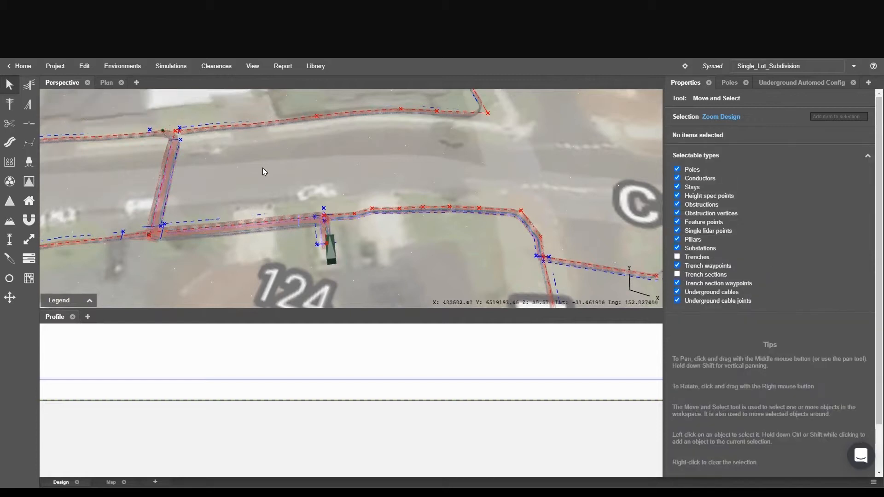
In the plan view, inspect the properties of the cable, pillar and substation around lot 124 on Capital Dr.
scroll(307, 183, "down", 5)
right_click_drag(307, 183, 277, 157)
left_click(106, 84)
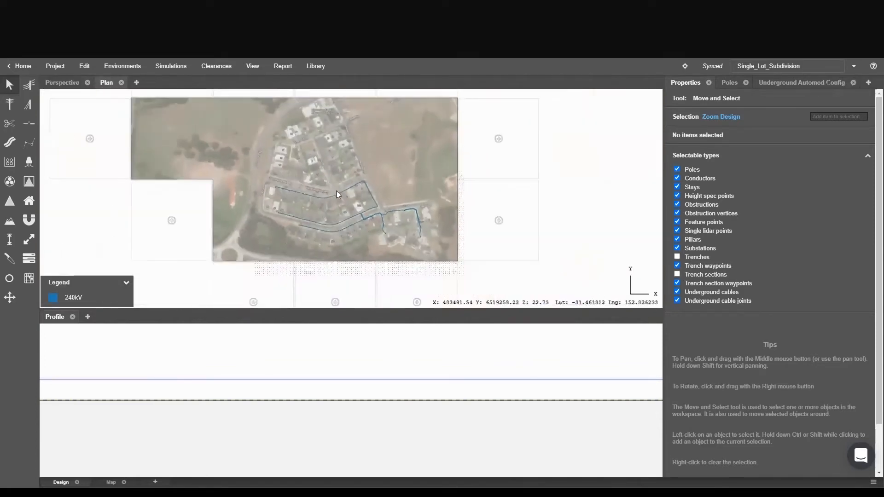
scroll(328, 213, "up", 5)
middle_click_drag(457, 219, 510, 245)
scroll(510, 245, "up", 1)
left_click(510, 244)
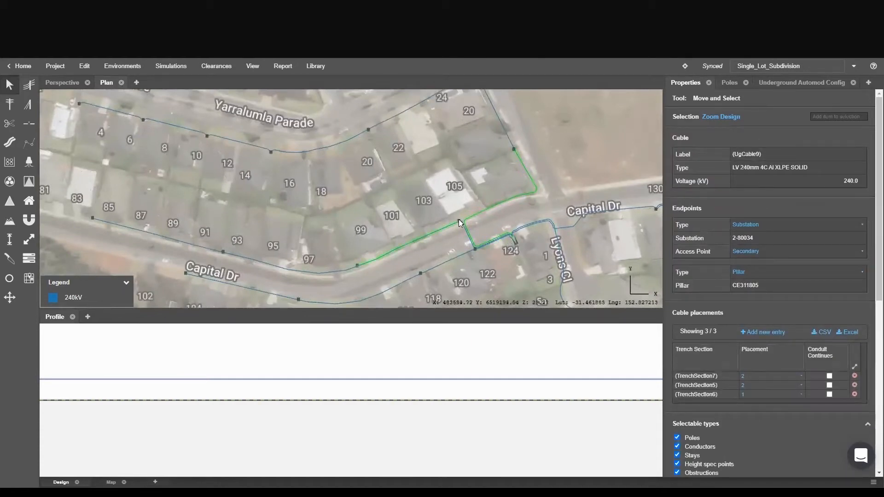
left_click(458, 220)
left_click(459, 221)
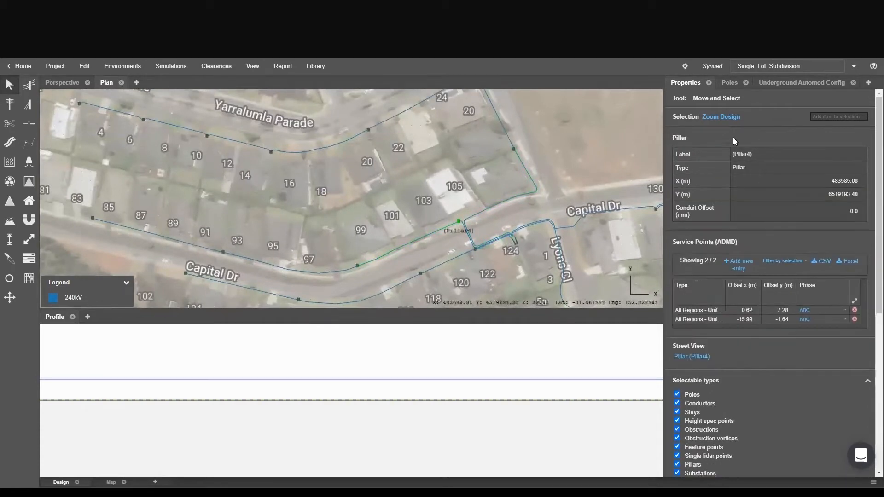
left_click(516, 242)
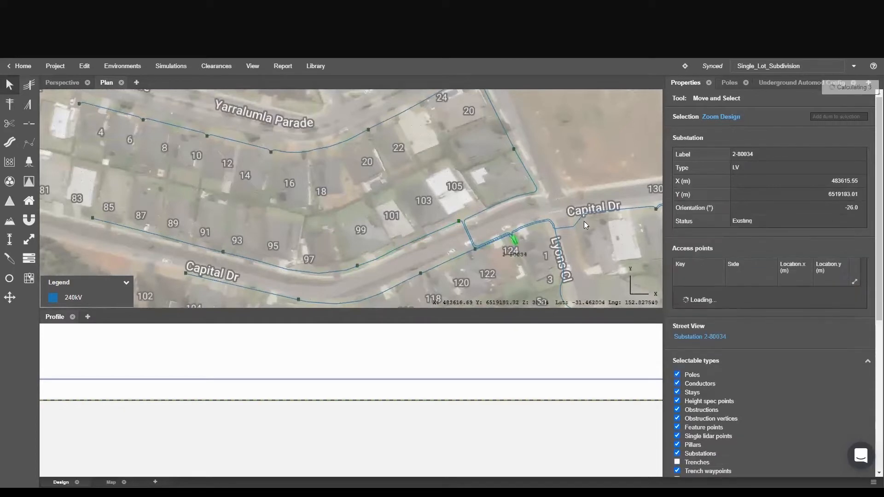
Open the Voltage Drop report and show its Max Voltage Drop (V) values as labels on the plan.
left_click(87, 317)
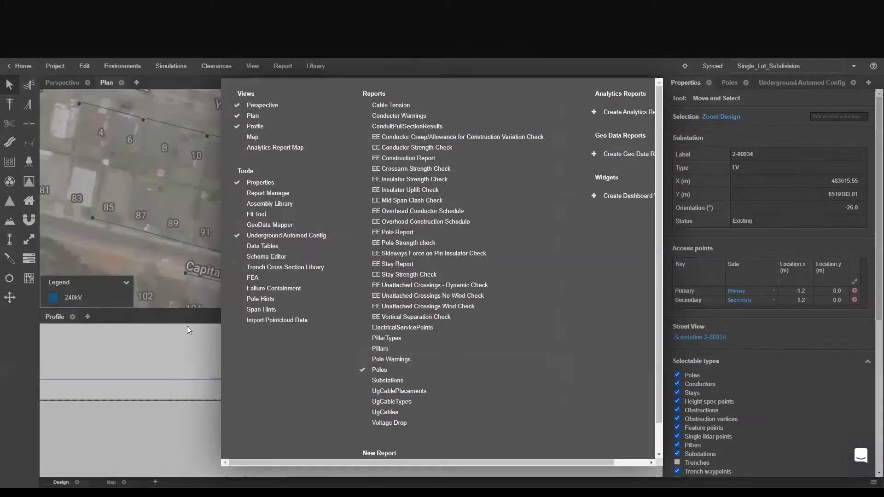
left_click(428, 422)
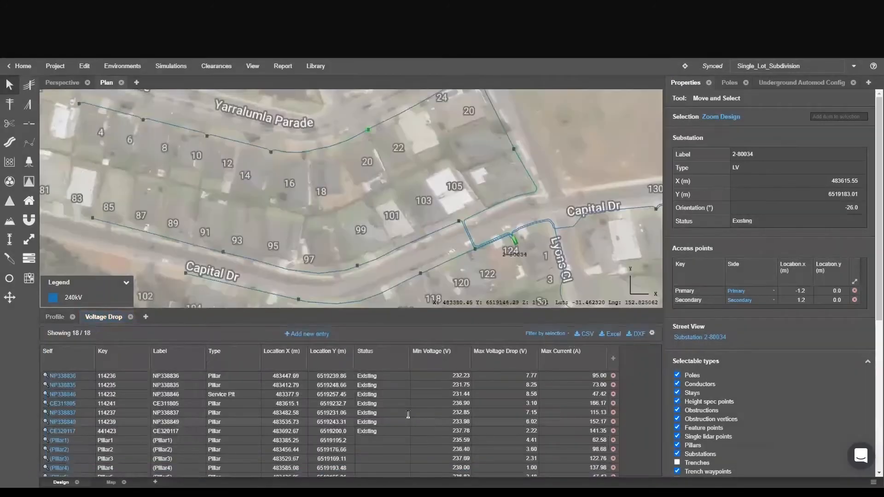
left_click(522, 367)
left_click_drag(120, 158, 230, 245)
scroll(195, 201, "up", 4)
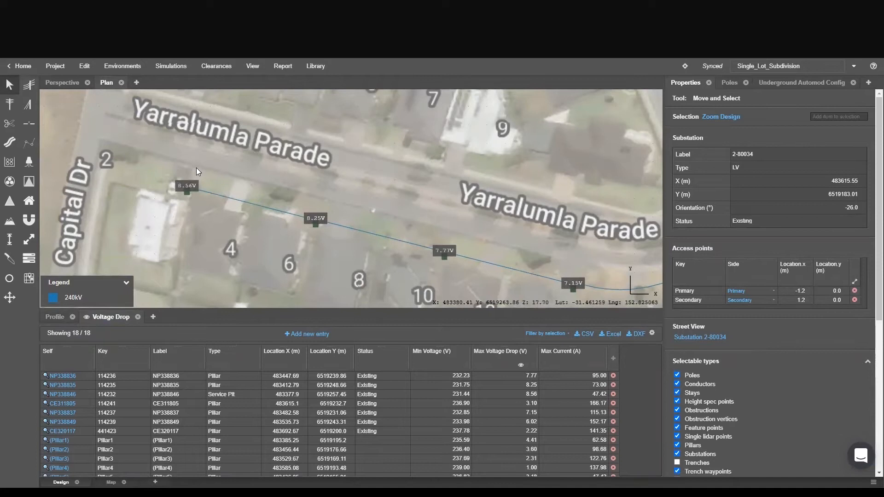
In the perspective view, inspect the service points of the pillar in front of lots 20 and 22 on Yarralumla Parade.
left_click(62, 83)
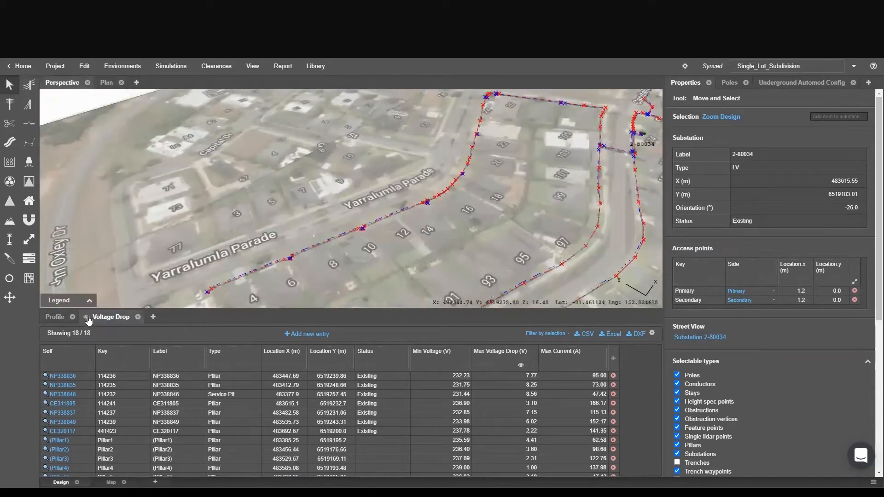
middle_click_drag(387, 224, 469, 165)
scroll(469, 166, "up", 5)
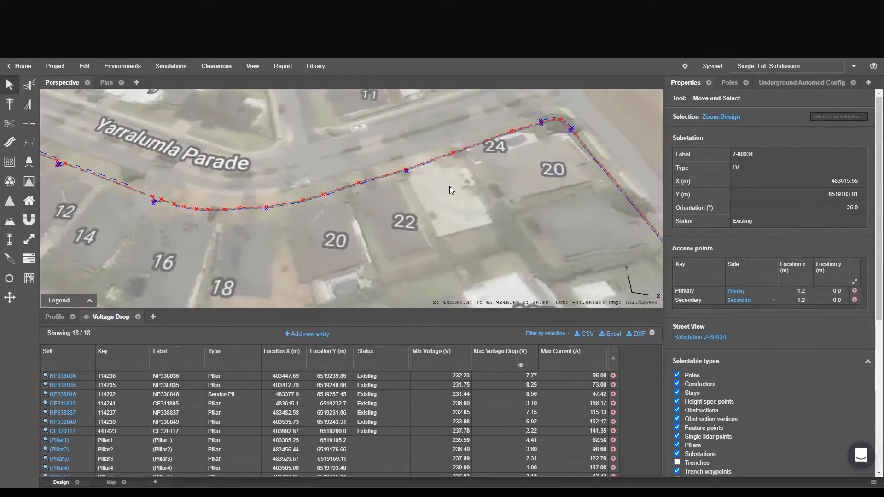
scroll(423, 187, "up", 5)
scroll(406, 186, "up", 1)
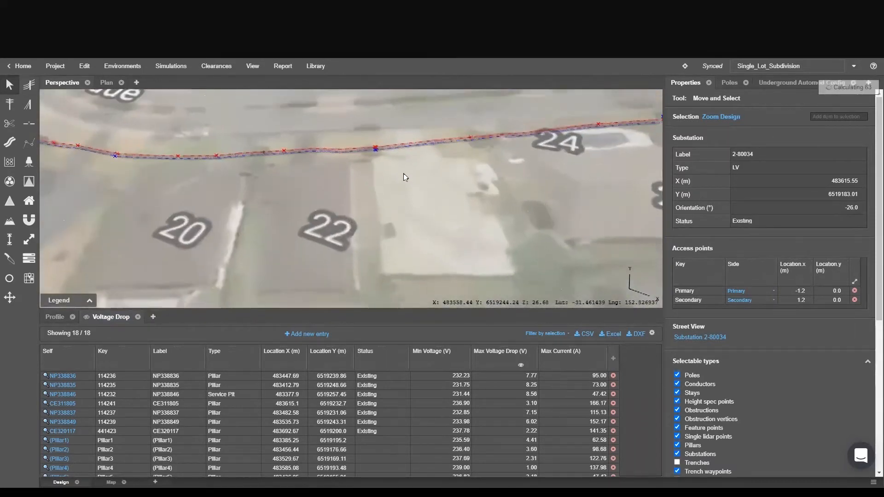
left_click(264, 153)
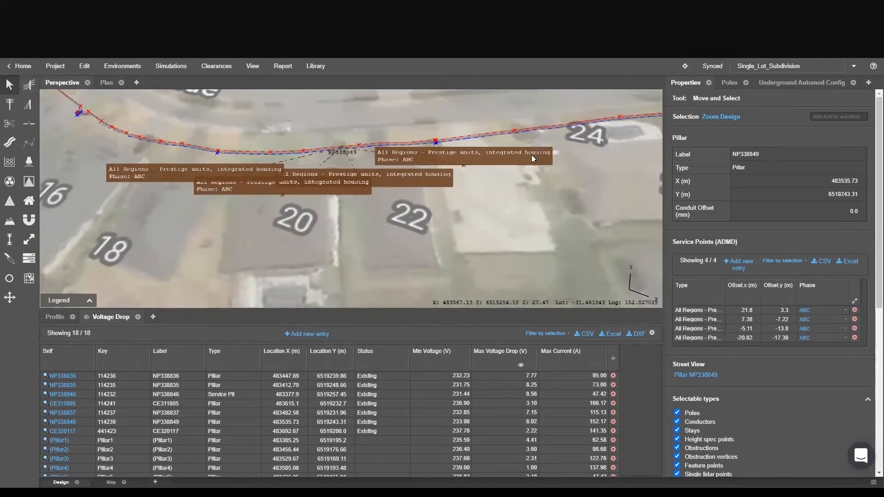
Place a new pillar of type Pillar on the Yarralumla Parade trench between lots 22 and 24.
scroll(531, 155, "up", 5)
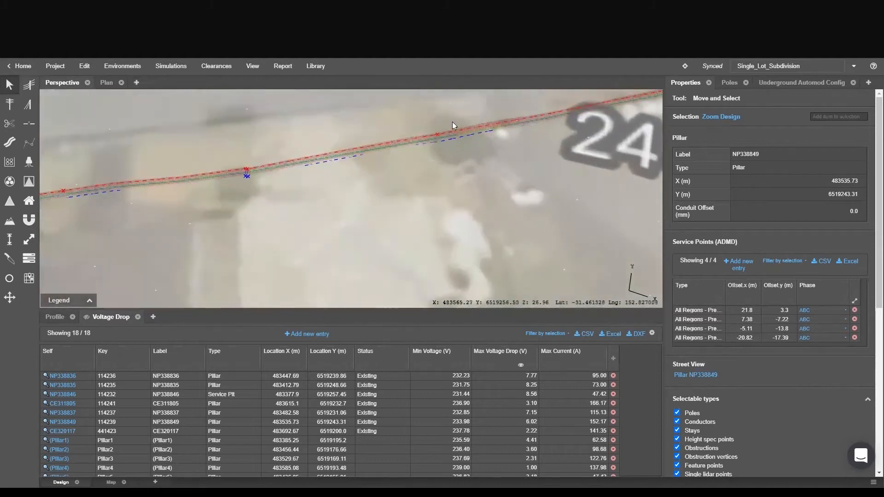
left_click_drag(454, 140, 437, 175)
scroll(437, 175, "up", 2)
mouse_move(418, 162)
right_mouse_down()
mouse_move(400, 130)
mouse_move(401, 162)
right_mouse_up()
scroll(400, 162, "down", 3)
scroll(401, 161, "up", 3)
left_click_drag(400, 162, 353, 161)
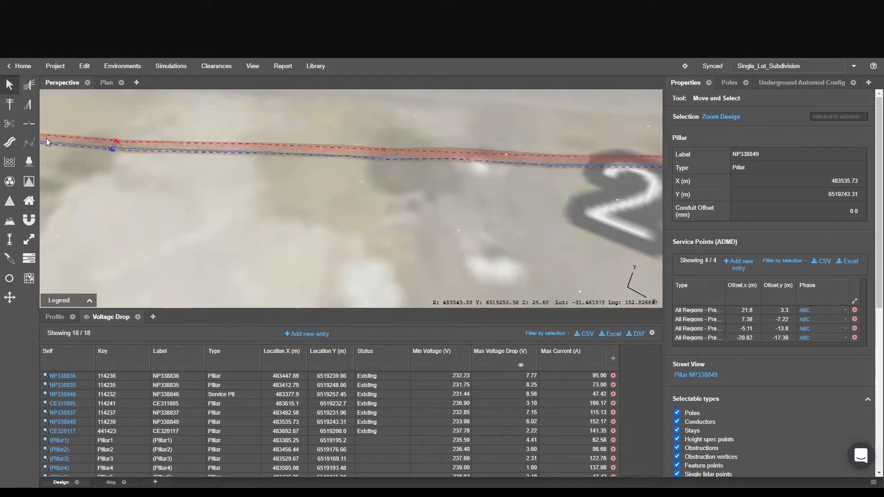
left_click(29, 162)
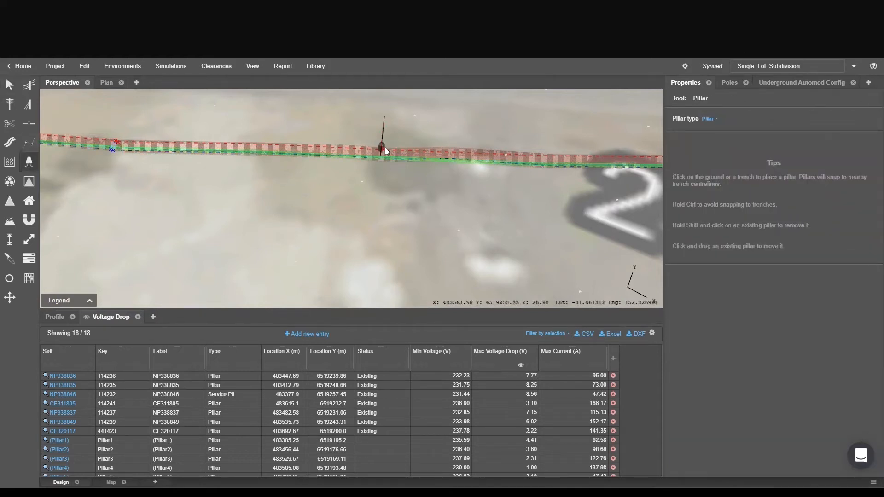
left_click(363, 148)
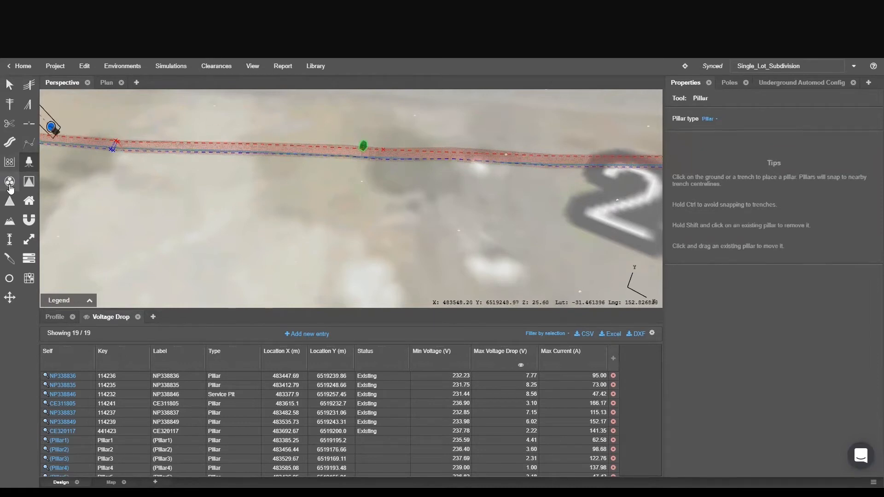
Cut the underground cable just past the new pillar on the lot 24 side, leaving the ends dangling.
left_click(9, 182)
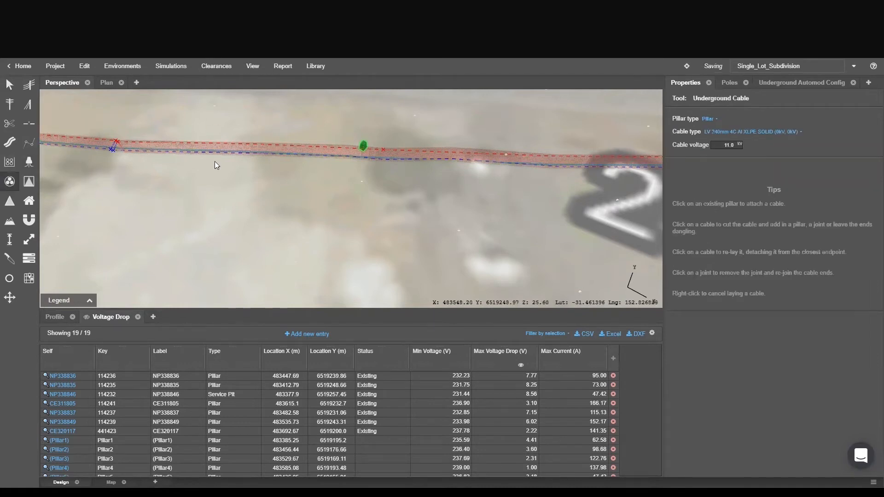
left_click(400, 157)
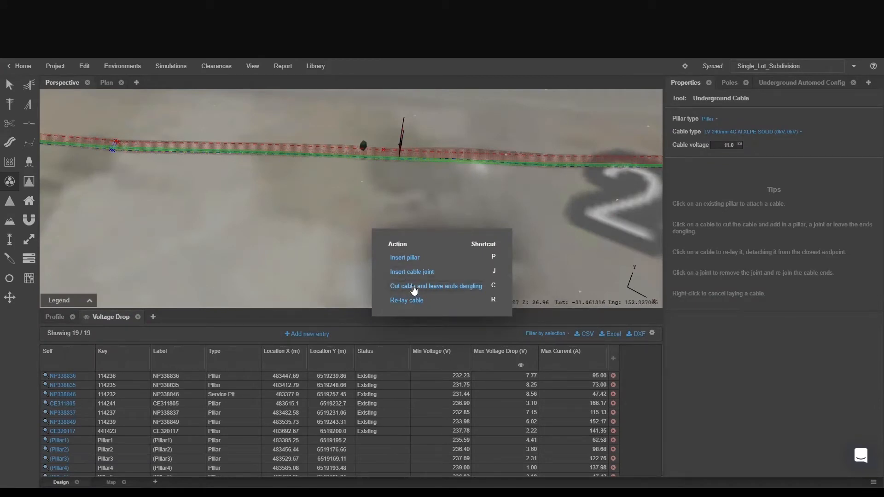
left_click(413, 287)
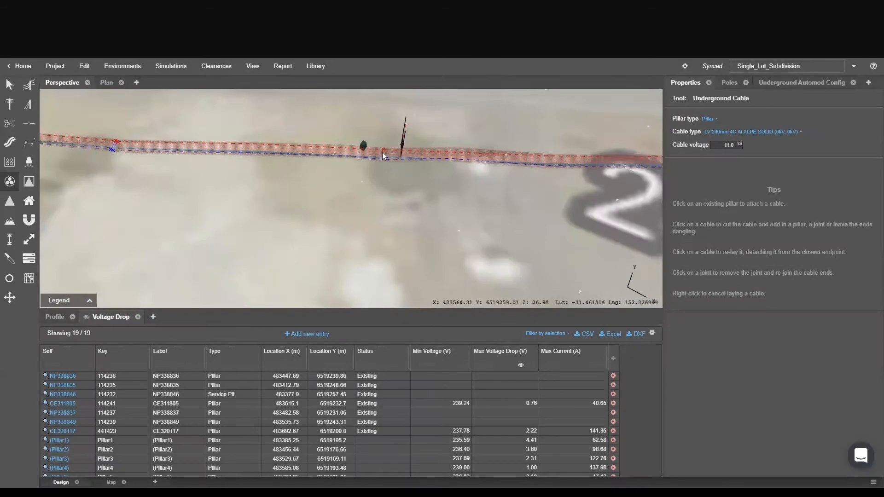
scroll(392, 154, "up", 5)
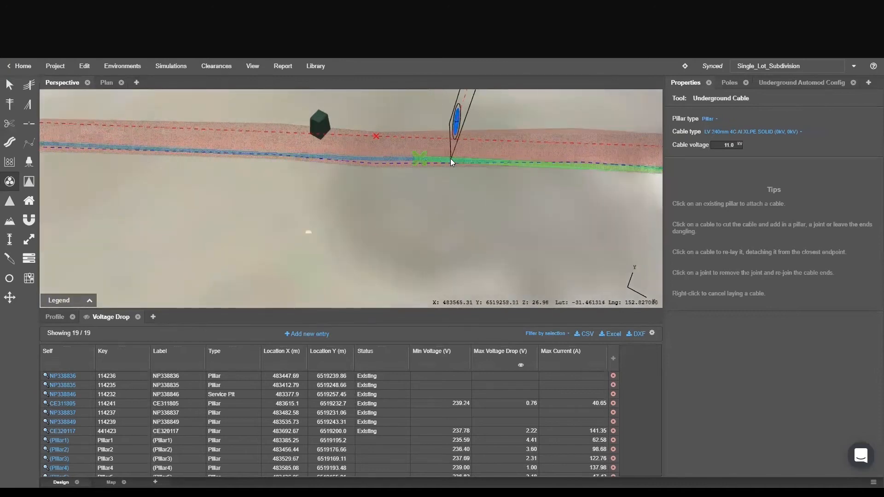
Attach the dangling end of the cable section from pillar NP338849 to (Pillar12) by changing its endpoint type to Pillar.
left_click(9, 85)
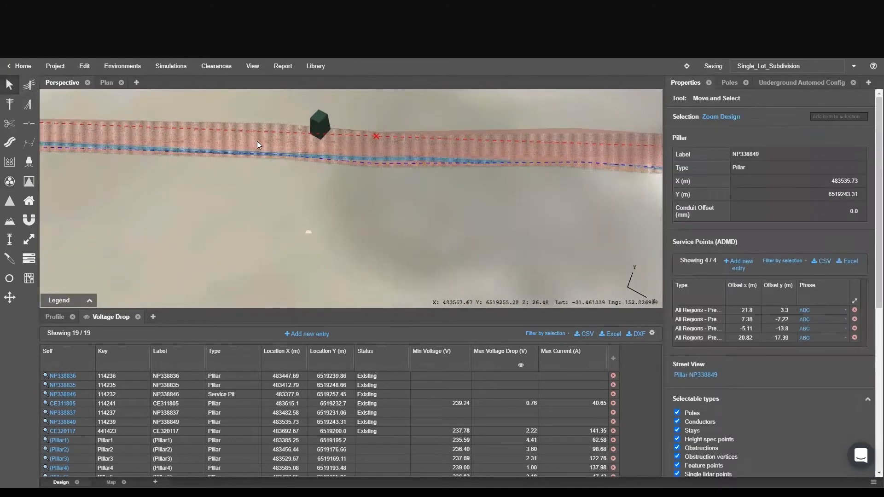
left_click(318, 155)
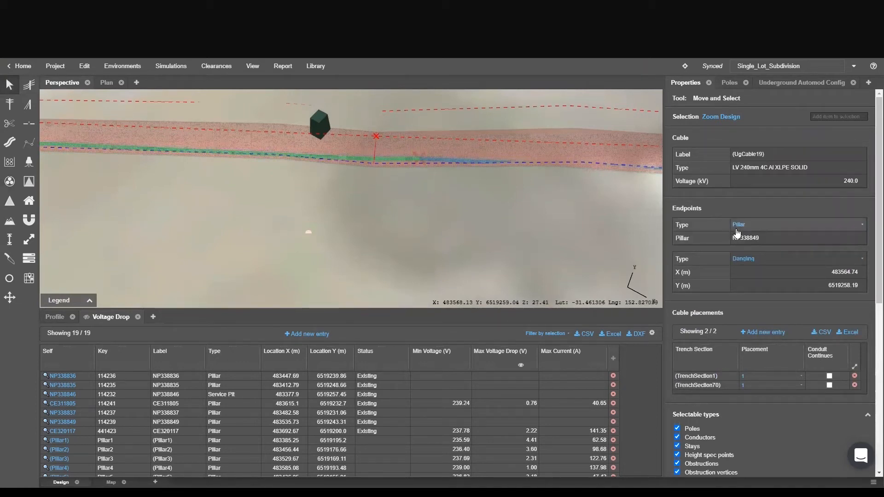
left_click(778, 260)
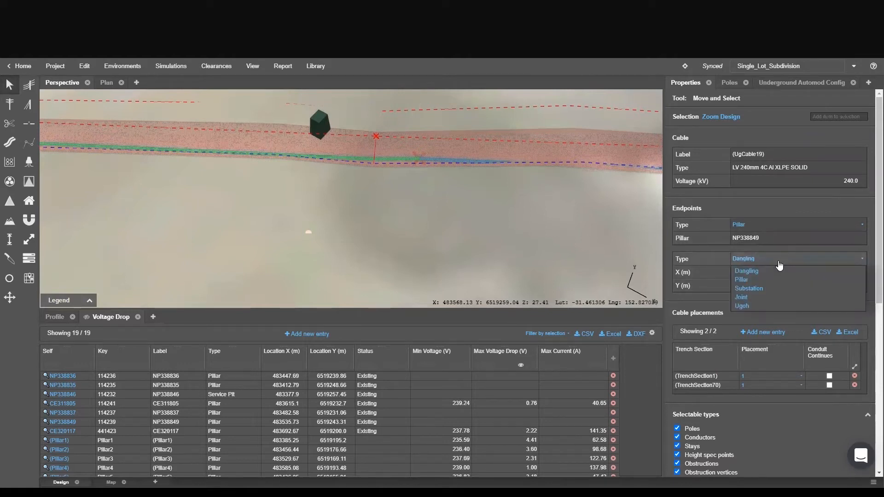
left_click(770, 282)
left_click(771, 273)
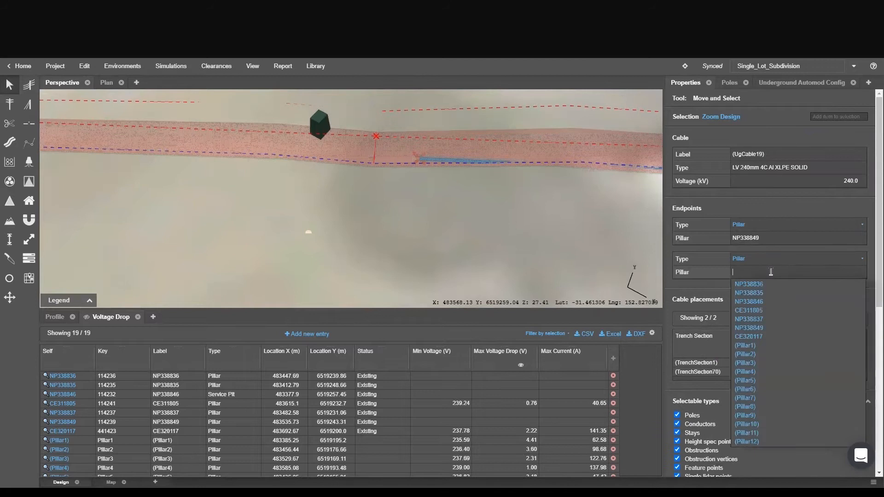
left_click(784, 442)
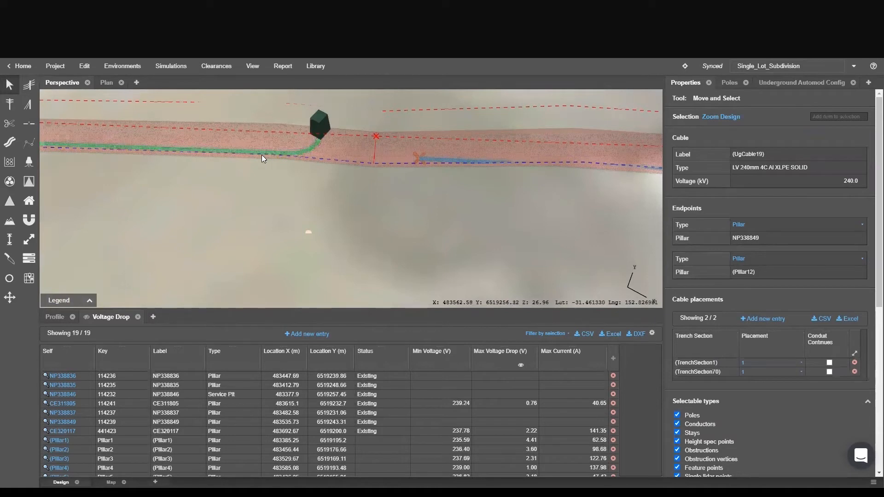
Lay an LV 240mm 4C Al XLPE SOLID cable from the new pillar along the trench and end it with a joint beside the cut.
left_click(8, 183)
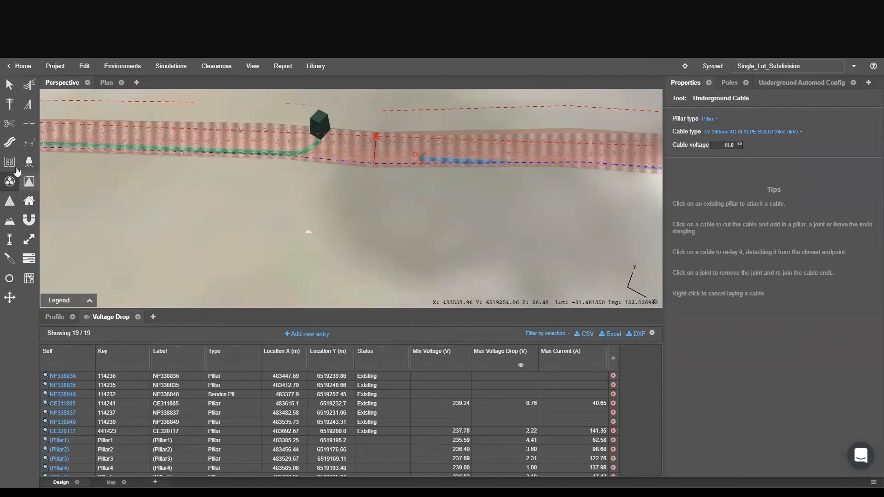
left_click(324, 119)
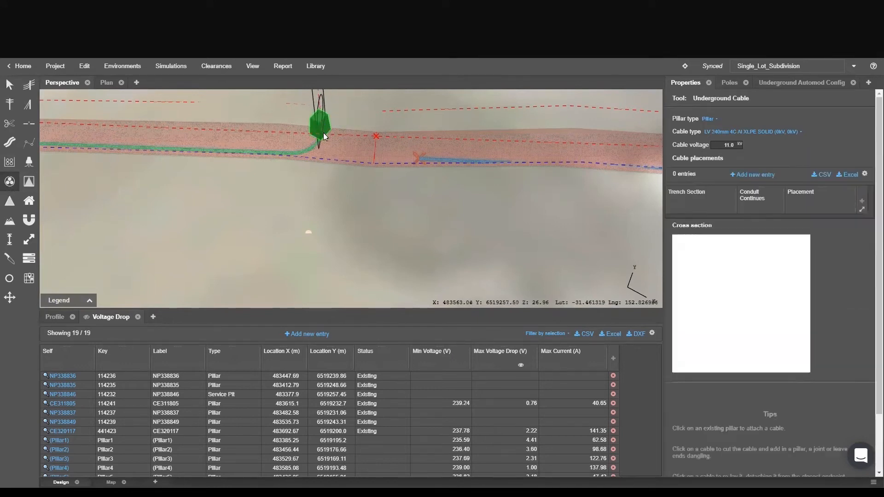
left_click(409, 158)
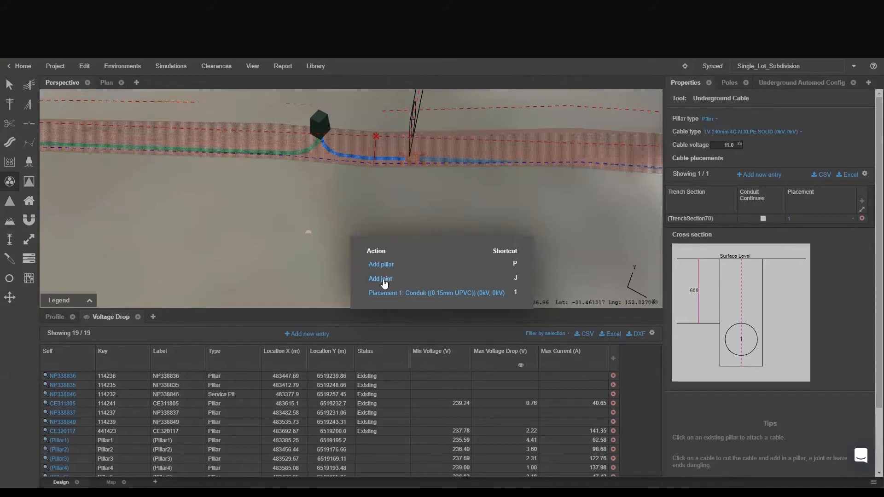
left_click(383, 279)
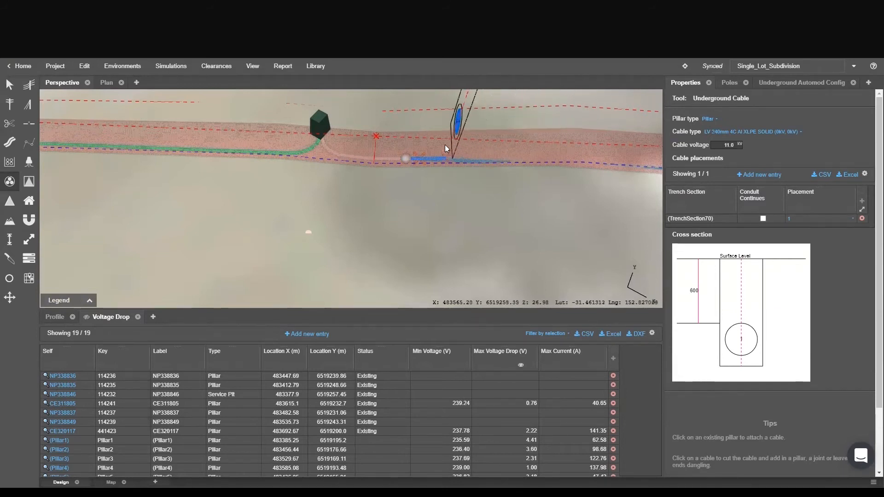
right_click(502, 182)
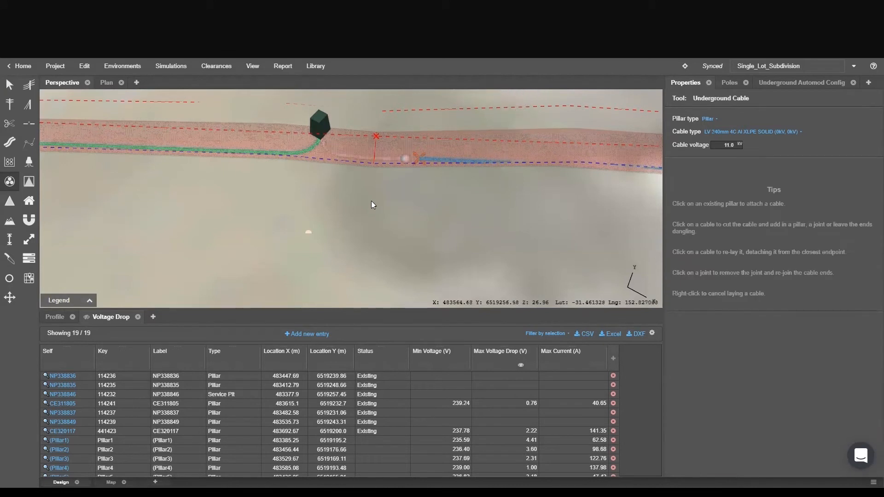
key("Escape")
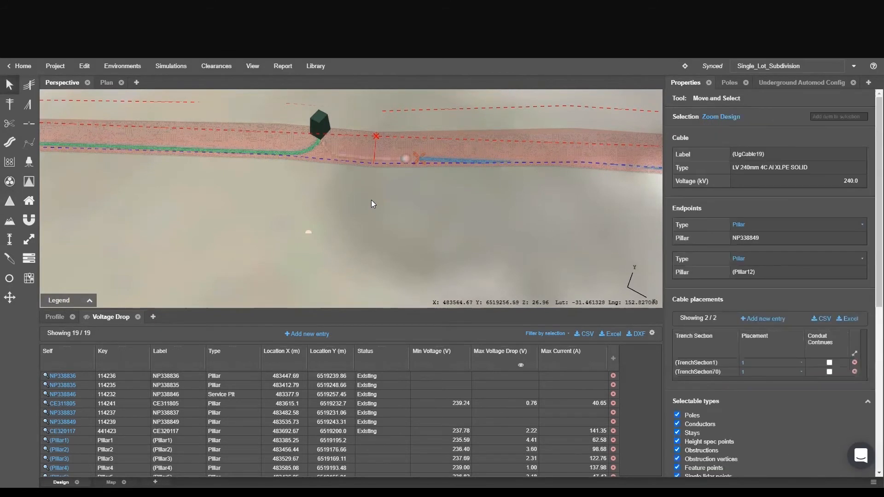
Attach the dangling end of the cable section from pillar CE311805 to (UgCableJoint1) by changing its endpoint type to Joint.
left_click(440, 160)
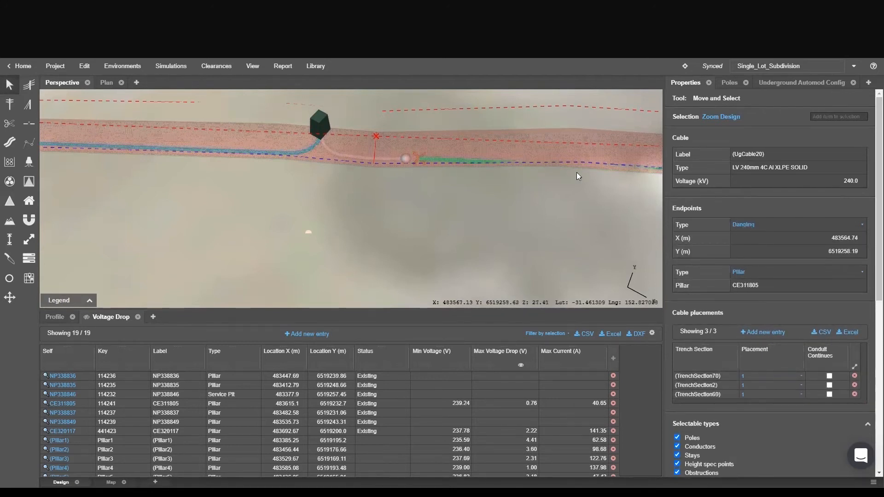
left_click(757, 225)
left_click(742, 263)
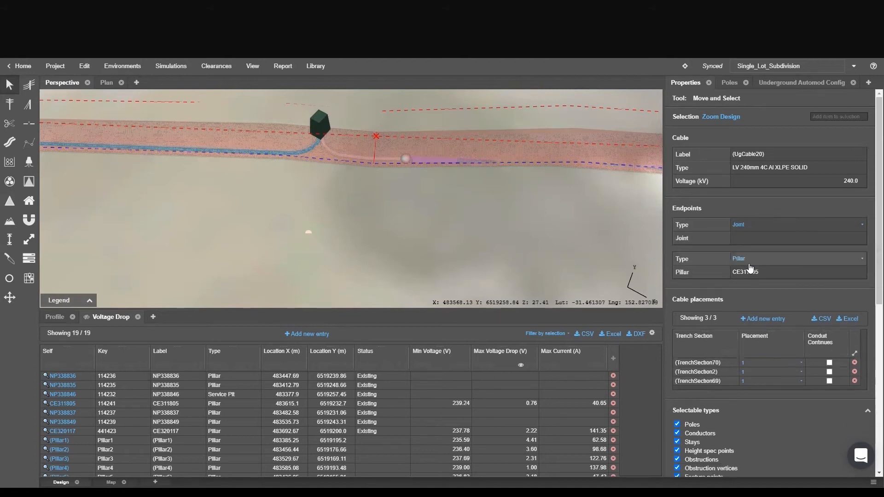
left_click(752, 239)
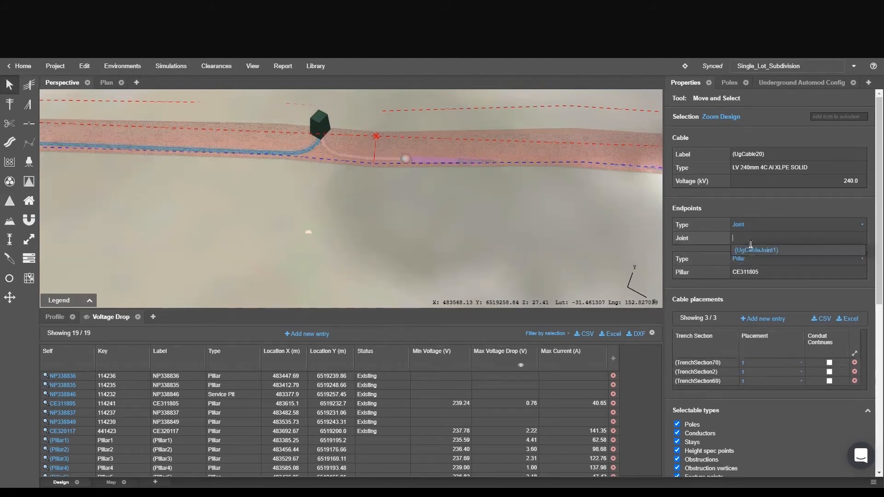
left_click(750, 249)
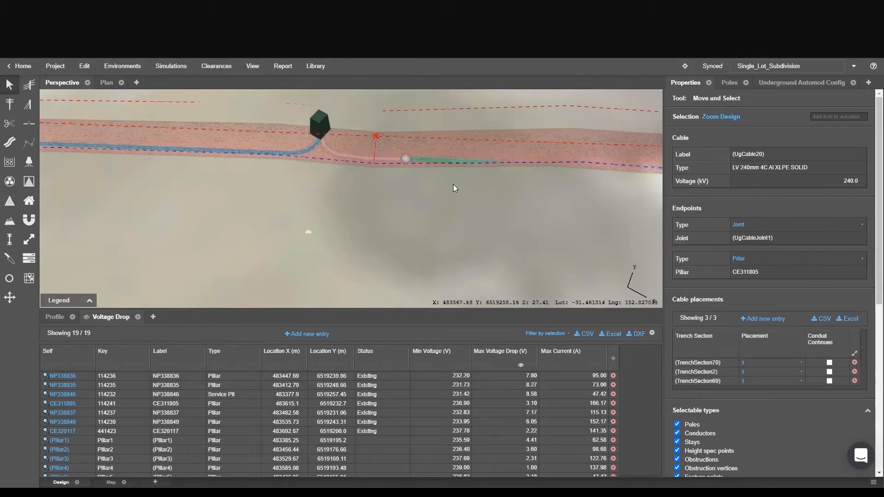
left_click(383, 157)
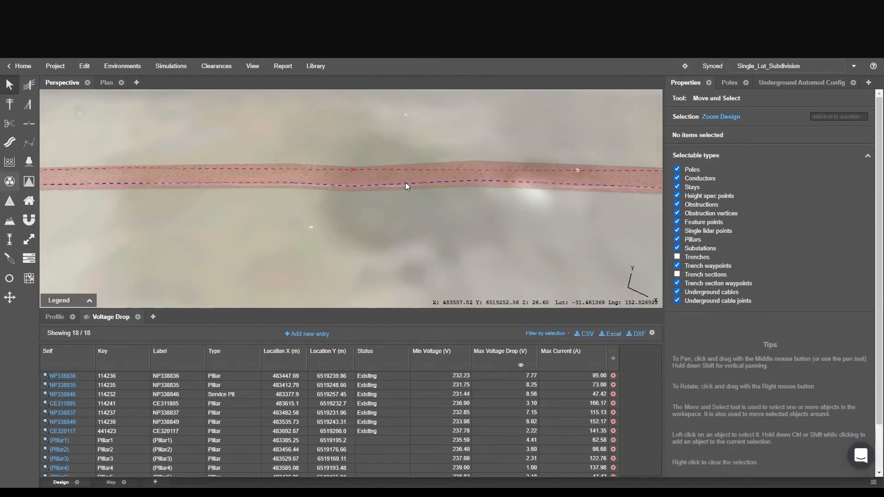
Insert a pillar of type Pillar directly into the underground cable between NP338849 and CE311805, between lots 22 and 24.
scroll(405, 182, "down", 3)
left_click(369, 185)
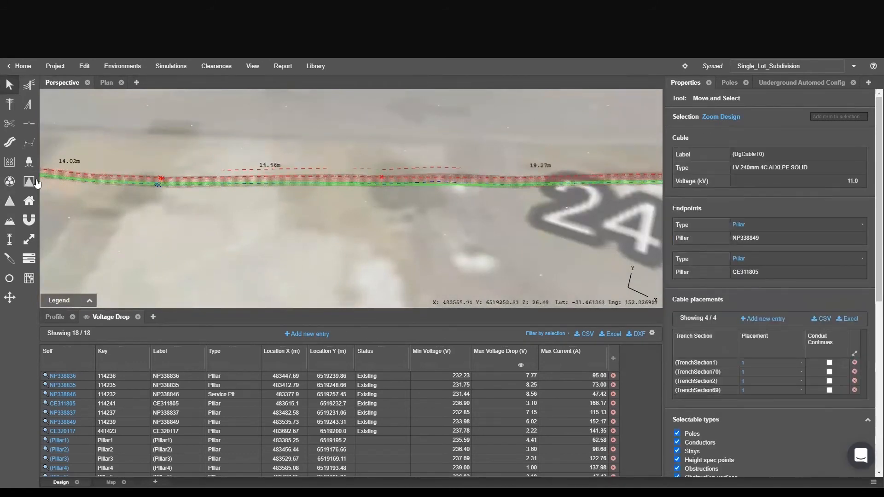
left_click(9, 181)
left_click(360, 183)
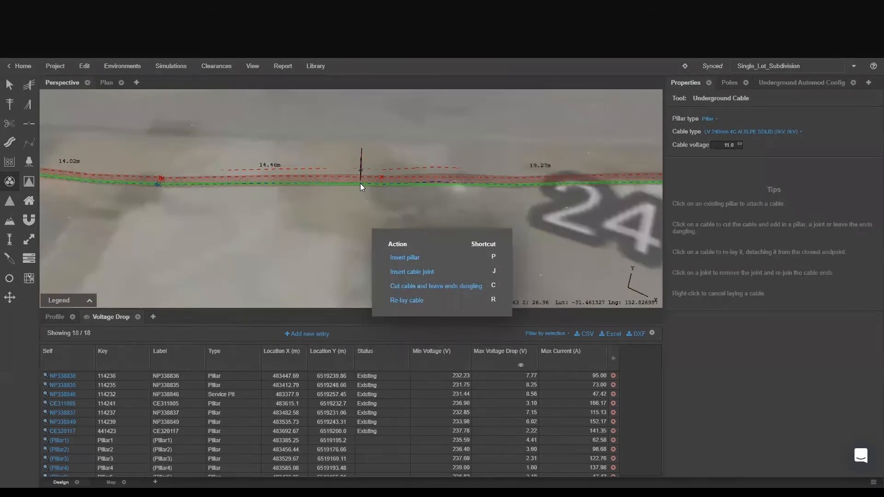
left_click(411, 263)
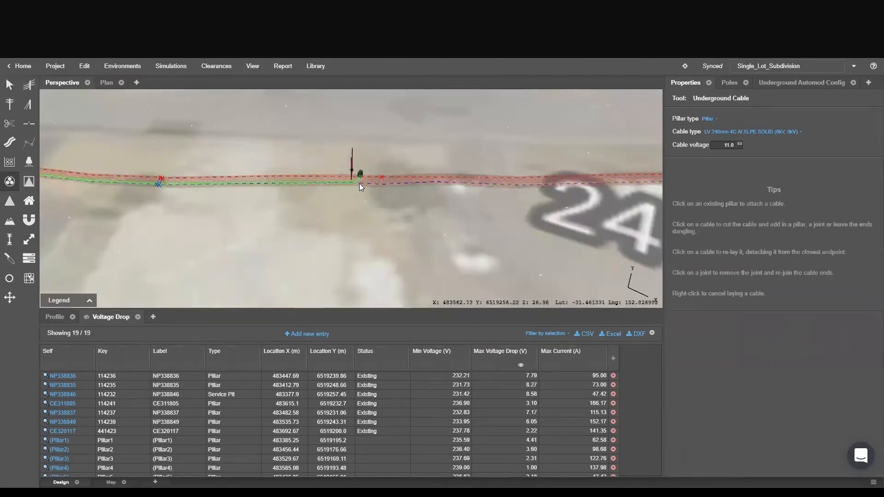
Insert a cable joint into the underground cable just past the new pillar on the lot 24 side.
scroll(360, 183, "up", 3)
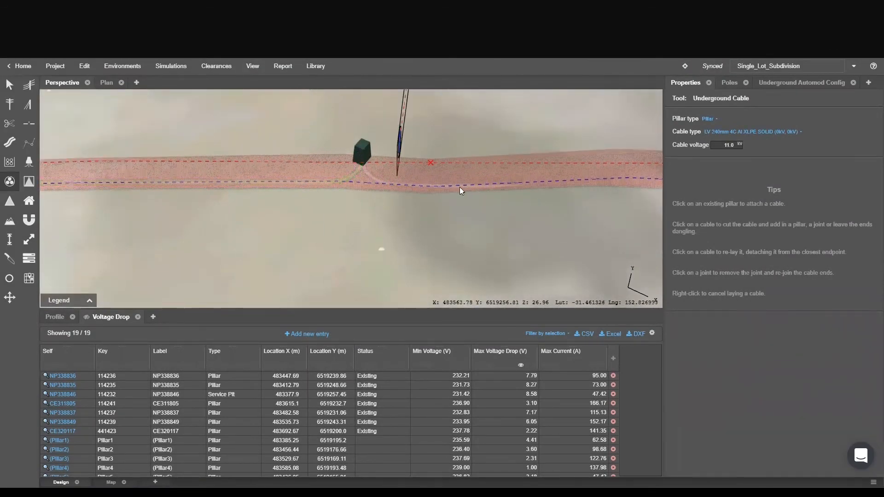
left_click(481, 187)
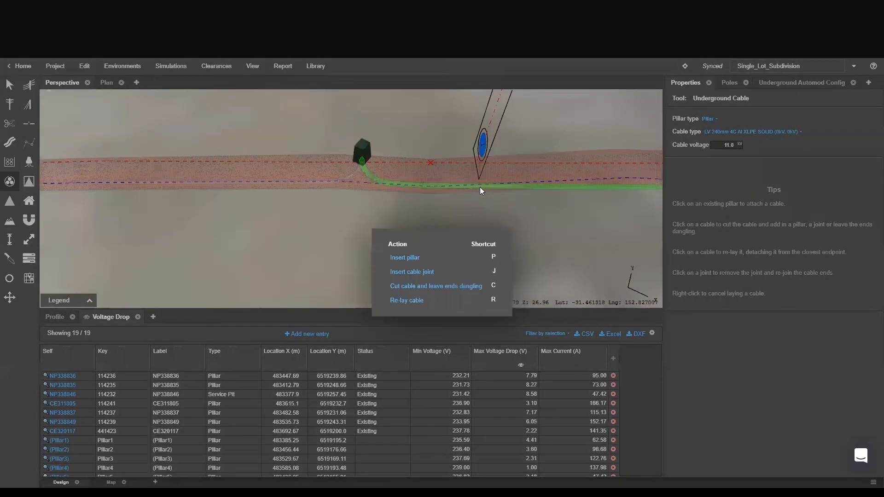
left_click(430, 273)
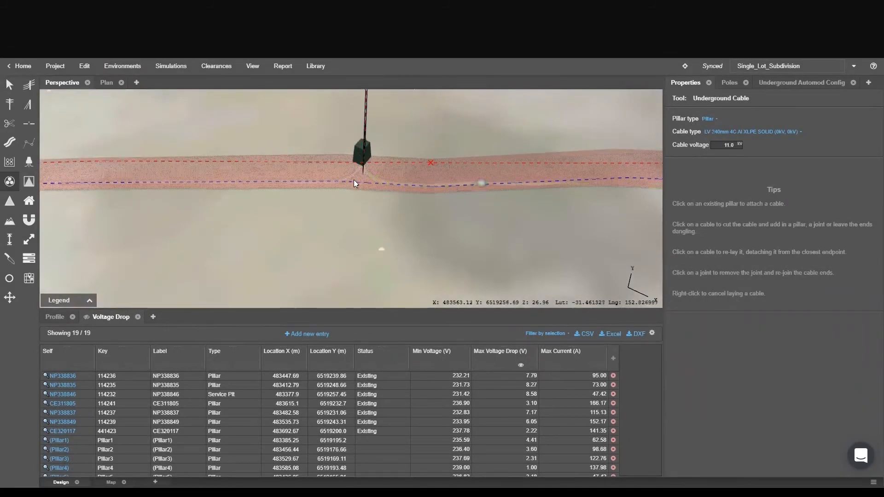
Add a service point of type All Regions - Prestige units, integrated housing with phase ABC to (Pillar12), on the lot beside it.
scroll(311, 183, "down", 5)
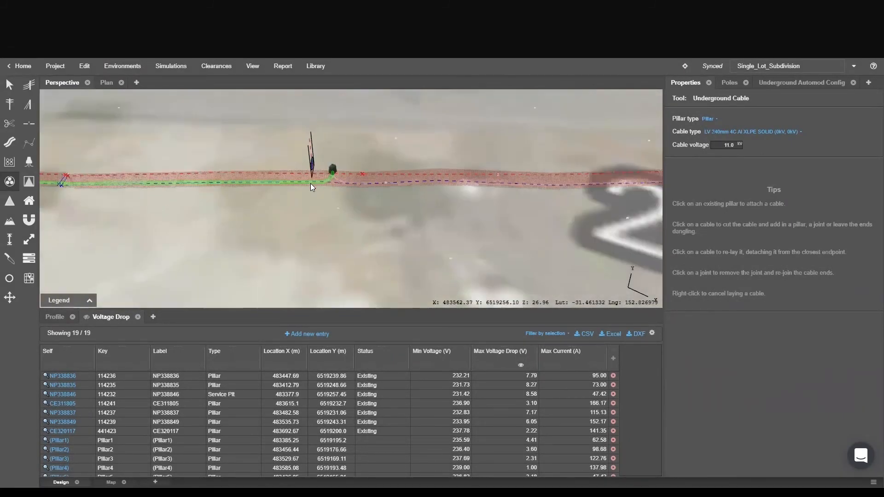
scroll(322, 194, "down", 2)
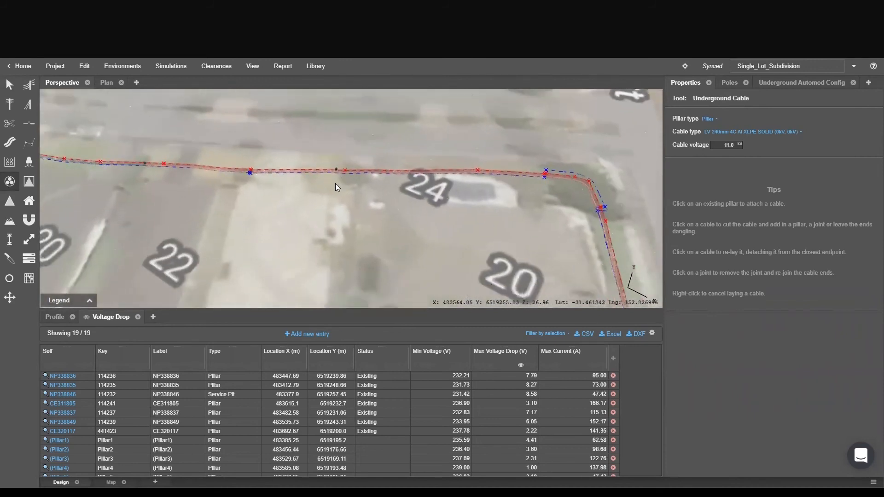
scroll(305, 174, "up", 5)
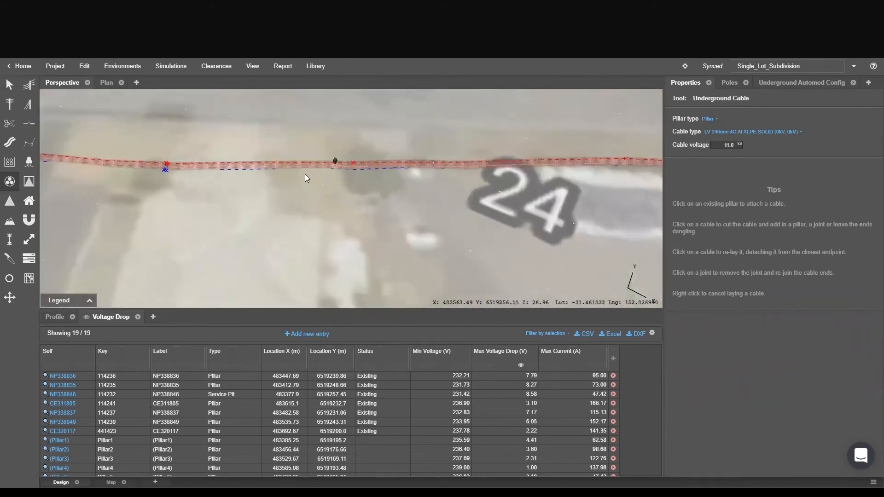
left_click(14, 203)
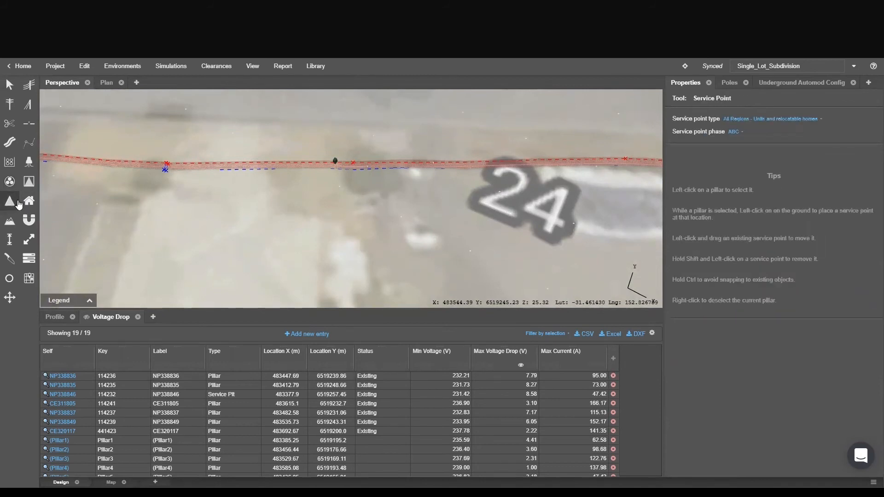
left_click(757, 119)
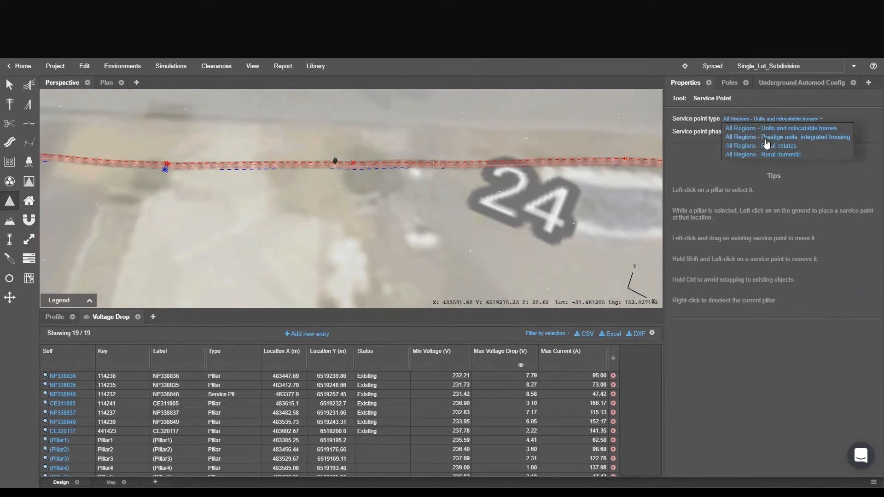
left_click(766, 139)
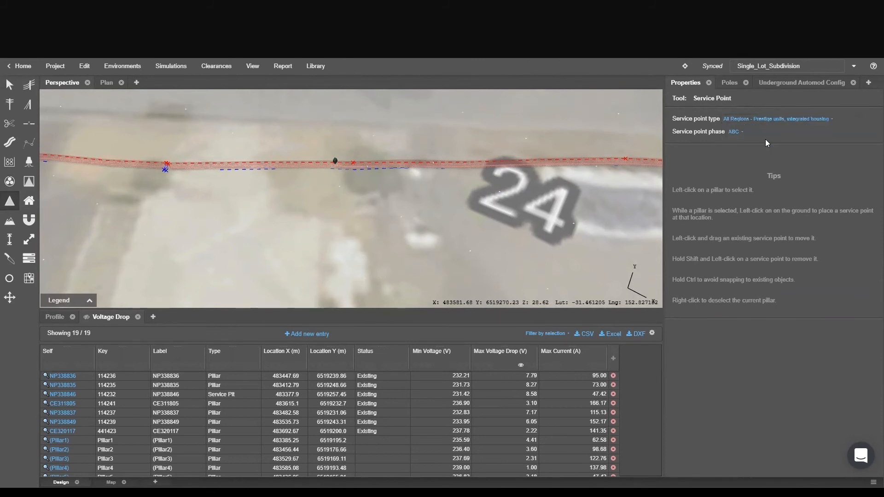
left_click(335, 161)
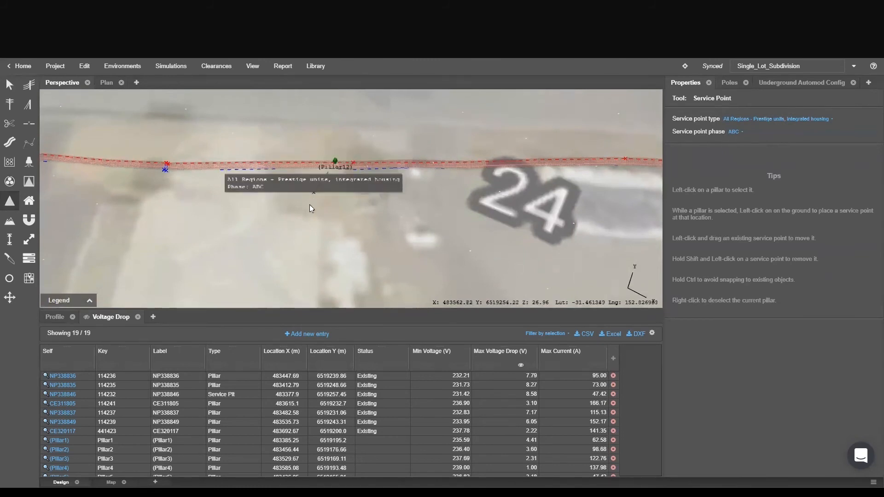
left_click(291, 251)
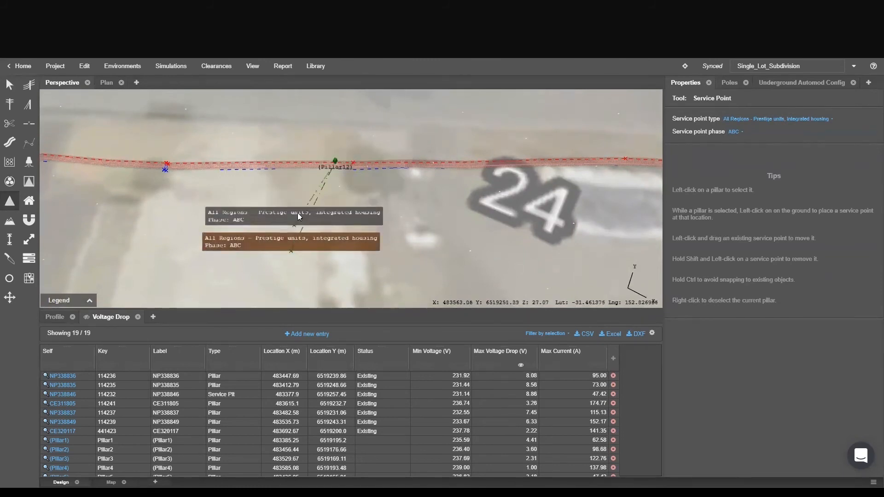
right_click(321, 203)
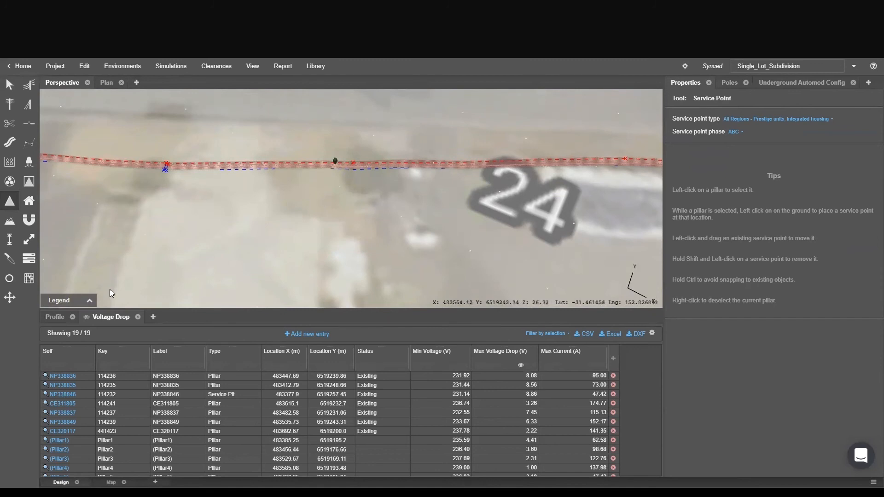
Show the voltage drop labels on the model and examine them along Yarralumla Parade to the end pillar, in perspective and plan view.
left_click(92, 317)
scroll(208, 188, "down", 3)
scroll(198, 189, "down", 4)
right_click_drag(182, 189, 341, 196)
scroll(219, 192, "down", 3)
scroll(219, 192, "up", 4)
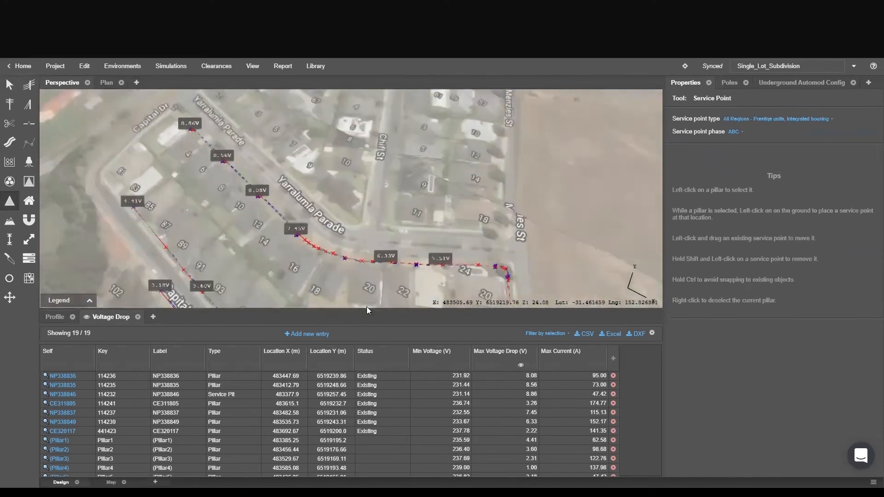
scroll(218, 149, "up", 5)
scroll(237, 143, "down", 2)
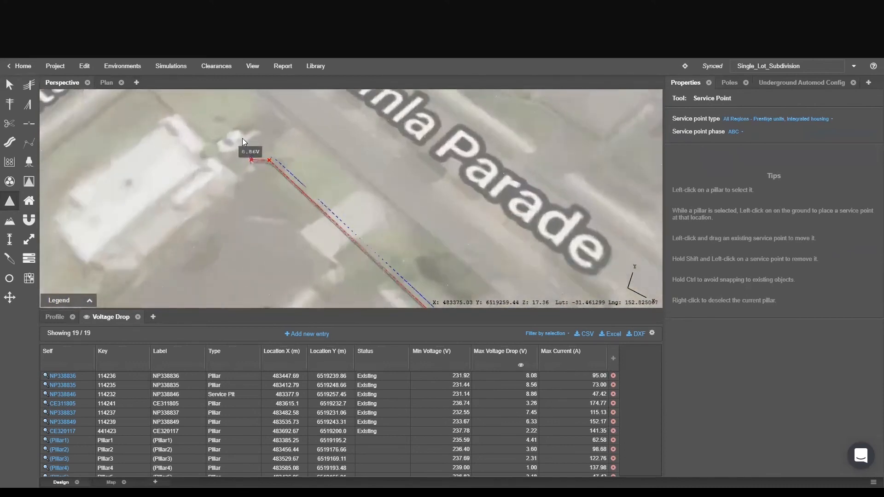
left_click(106, 82)
scroll(198, 161, "down", 4)
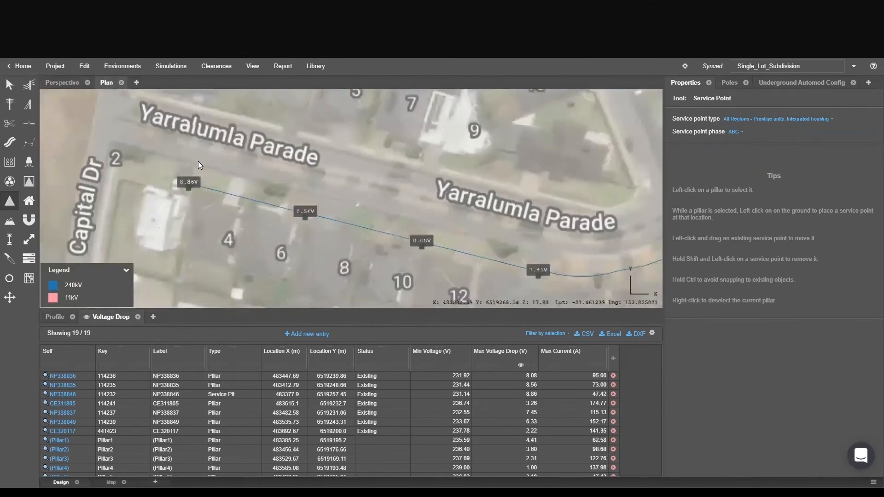